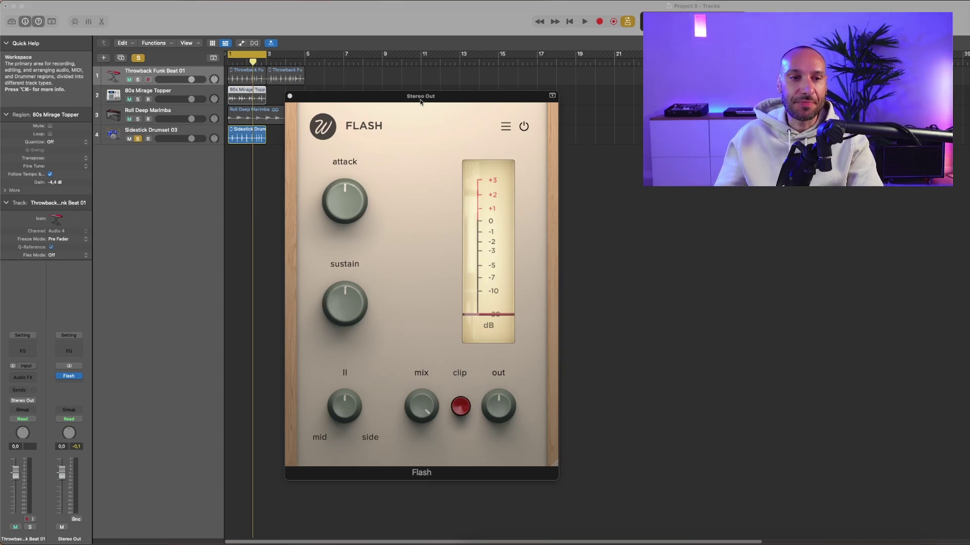
# Play the soloed drum loop and set Flash's attack to 100% and sustain to -100%.
pyautogui.click(361, 17)
pyautogui.press('space')
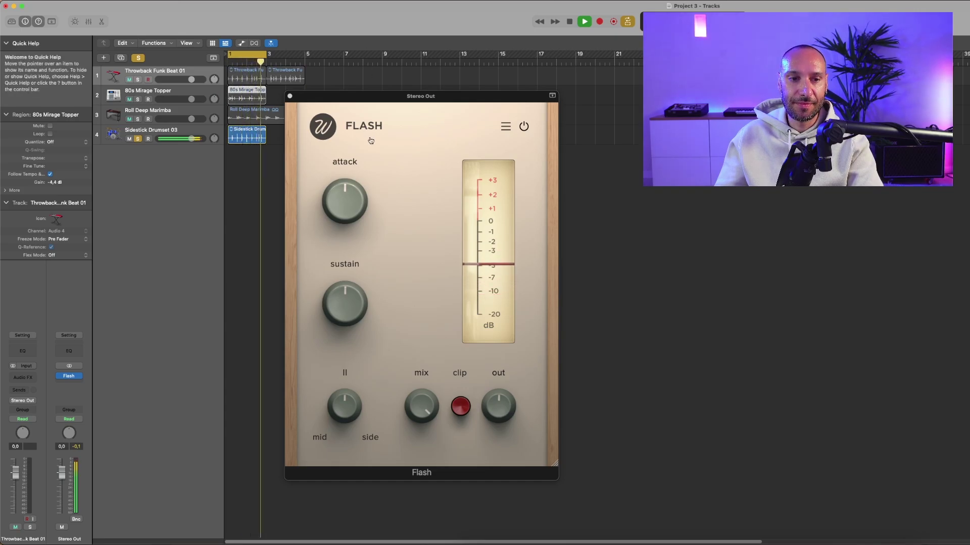
pyautogui.moveTo(351, 199); pyautogui.dragTo(356, 135)
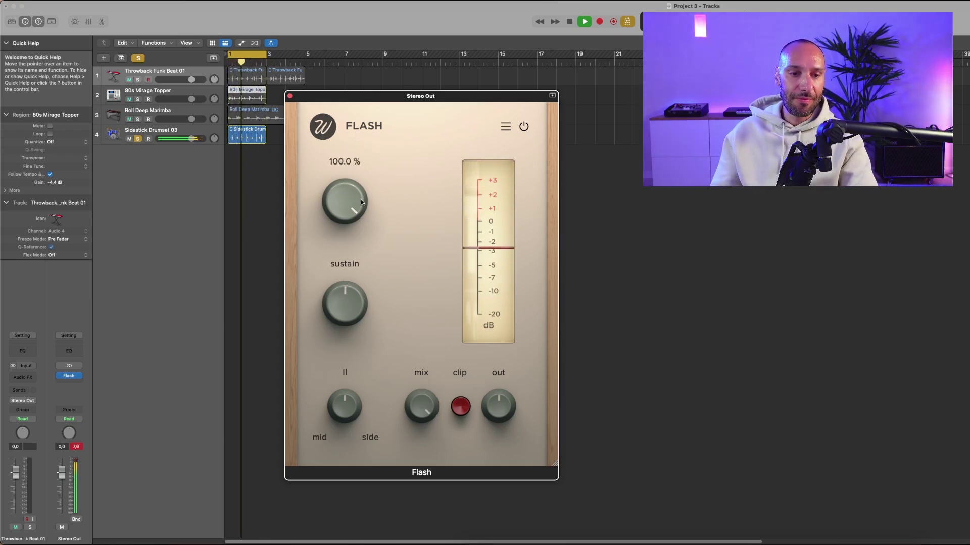
pyautogui.moveTo(350, 287); pyautogui.dragTo(362, 348)
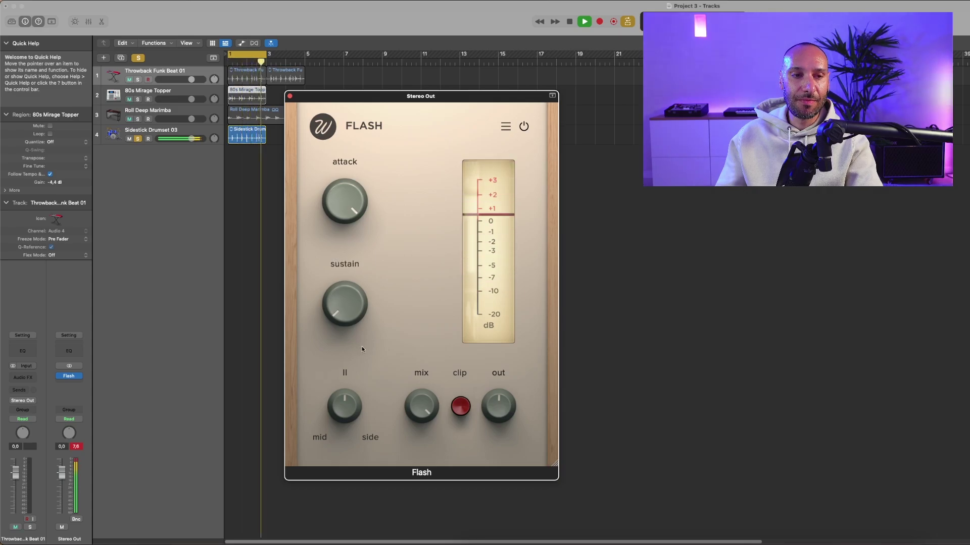
# Bypass Flash and re-enable it to compare the drum sound, ending with playback stopped.
pyautogui.click(524, 127)
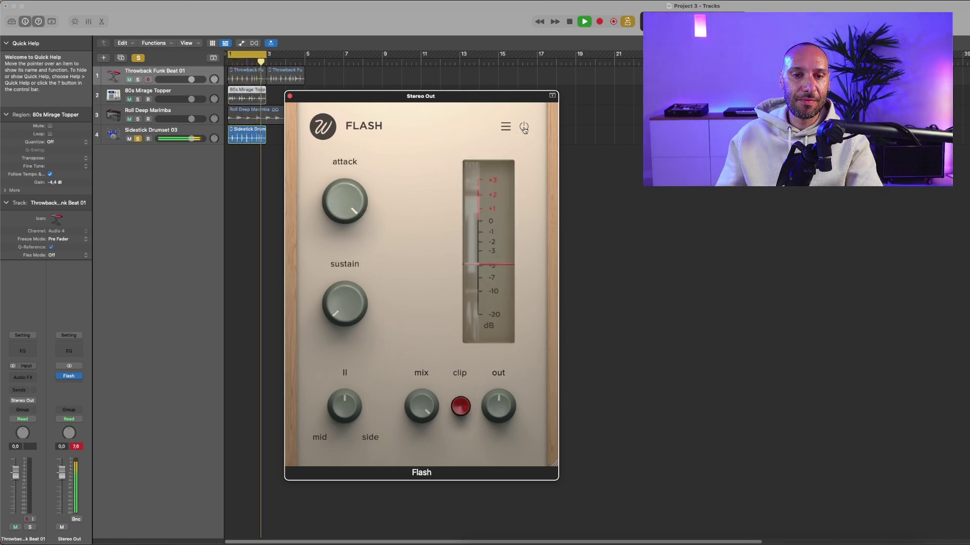
pyautogui.click(524, 127)
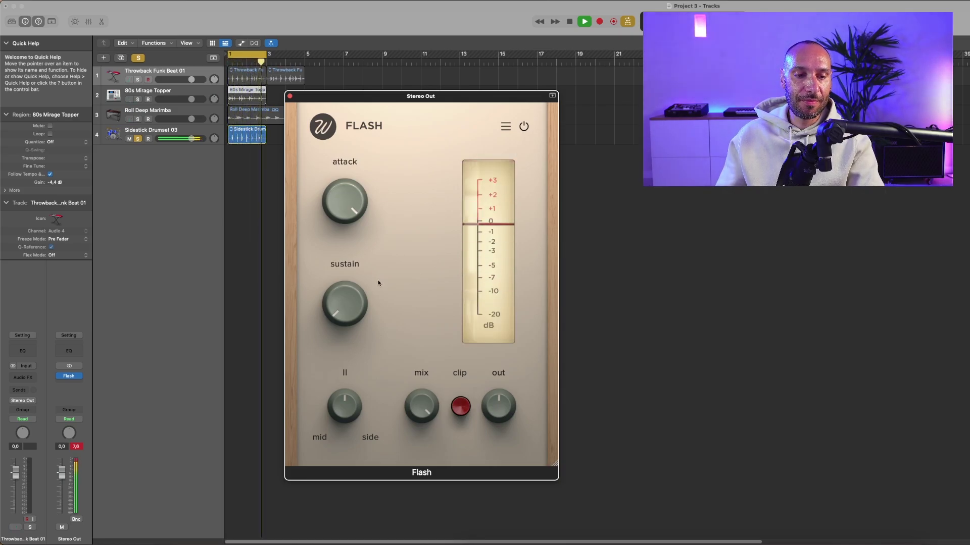
pyautogui.press('space')
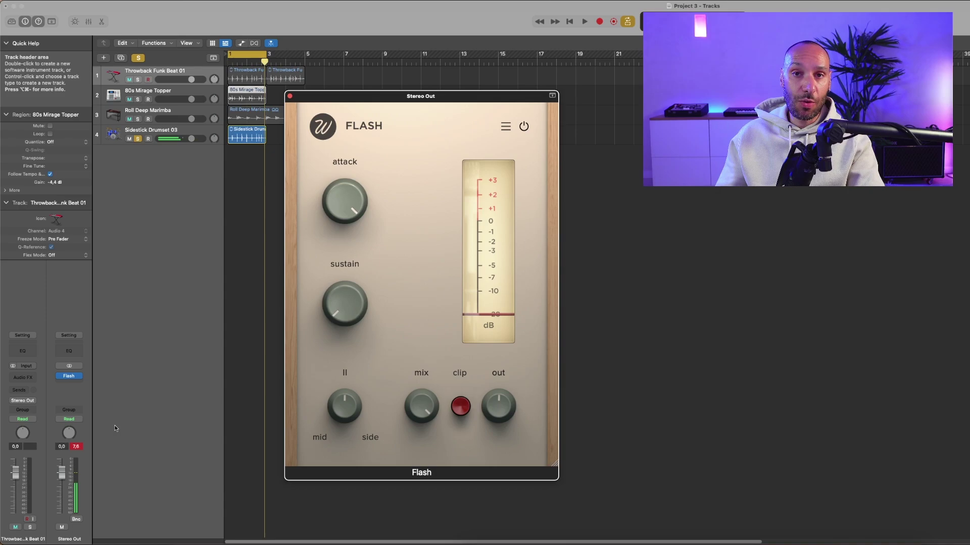
# Clear the Stereo Out peak reading, turn on Flash's clip option and play the drums through it.
pyautogui.click(76, 446)
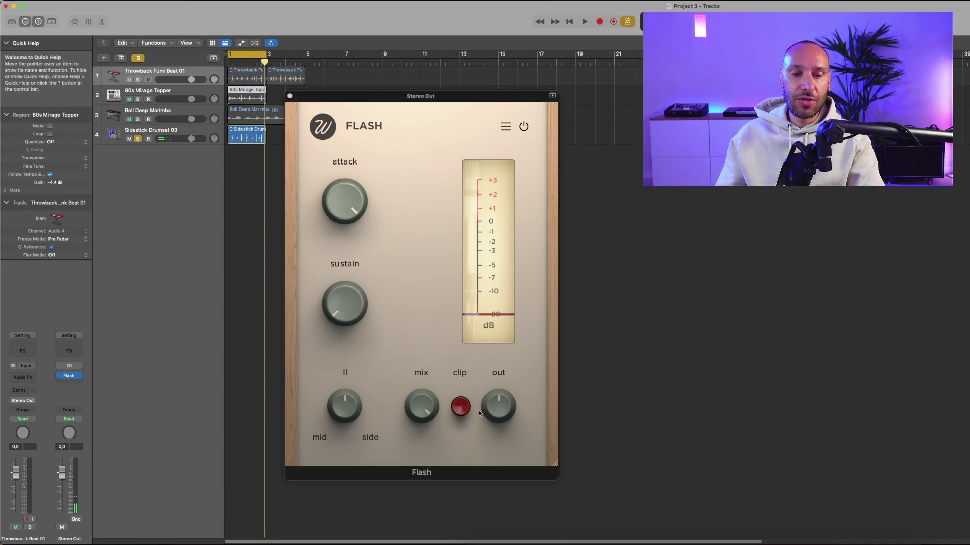
pyautogui.click(461, 407)
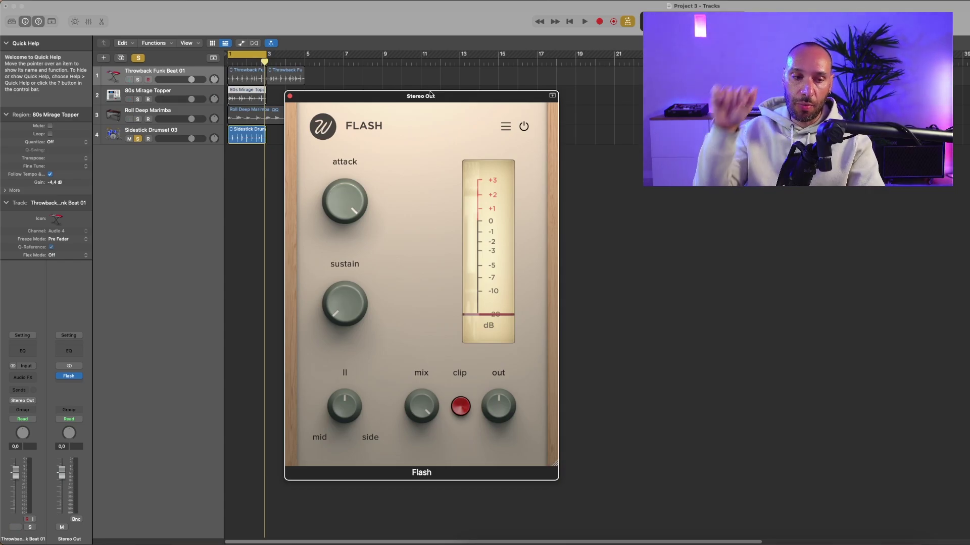
pyautogui.press('space')
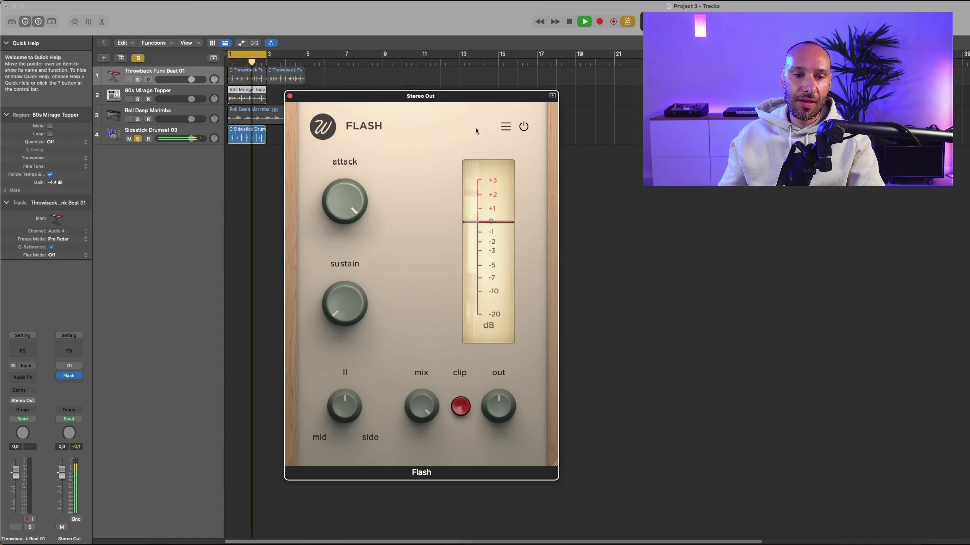
# Reset Flash's attack and sustain to 0% and stop playback.
pyautogui.doubleClick(347, 217)
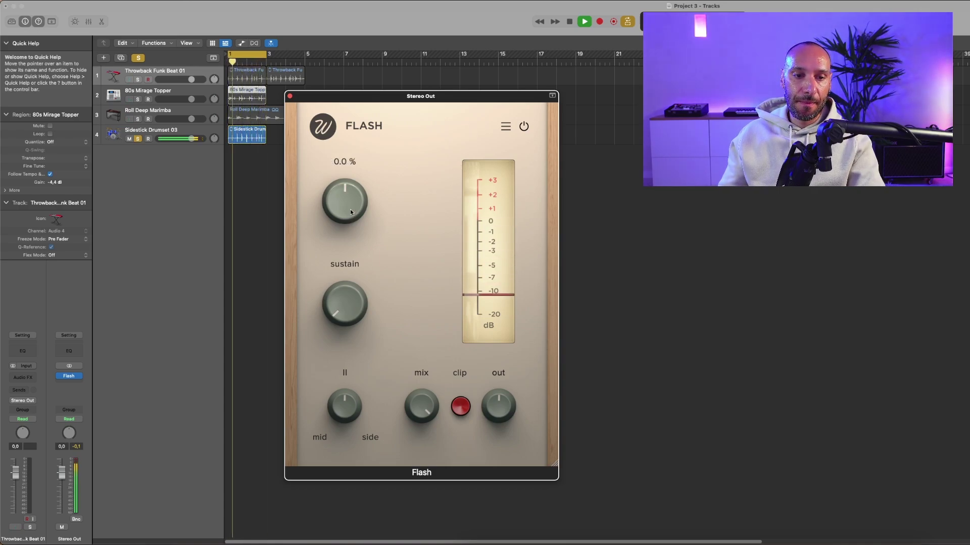
pyautogui.press('space')
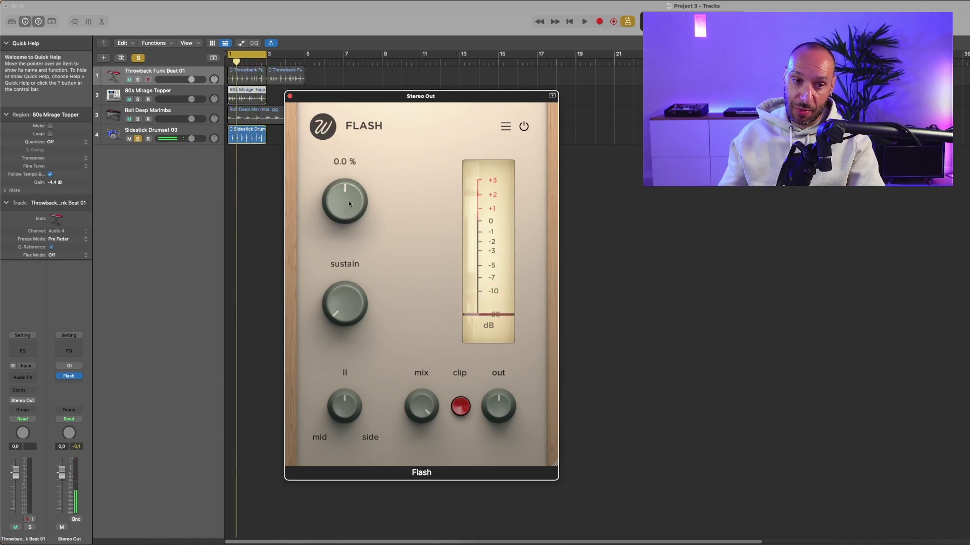
pyautogui.doubleClick(348, 302)
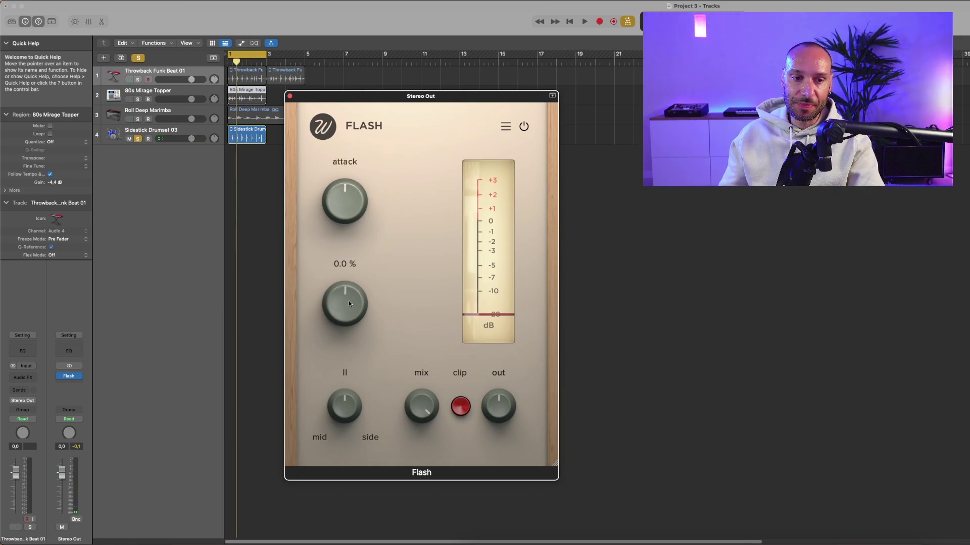
pyautogui.click(344, 264)
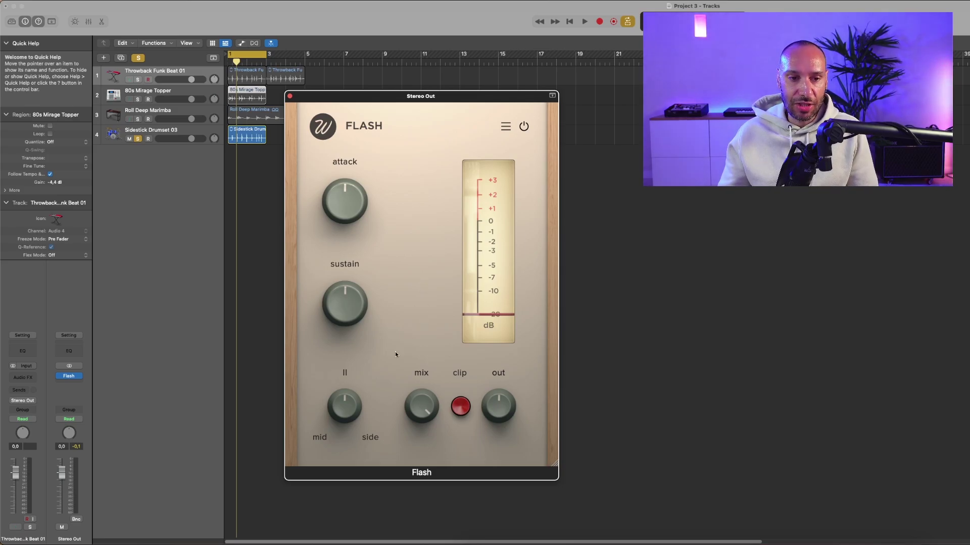
# Move the solo from Sidestick Drumset 03 to the Roll Deep Marimba track and start playback.
pyautogui.click(139, 139)
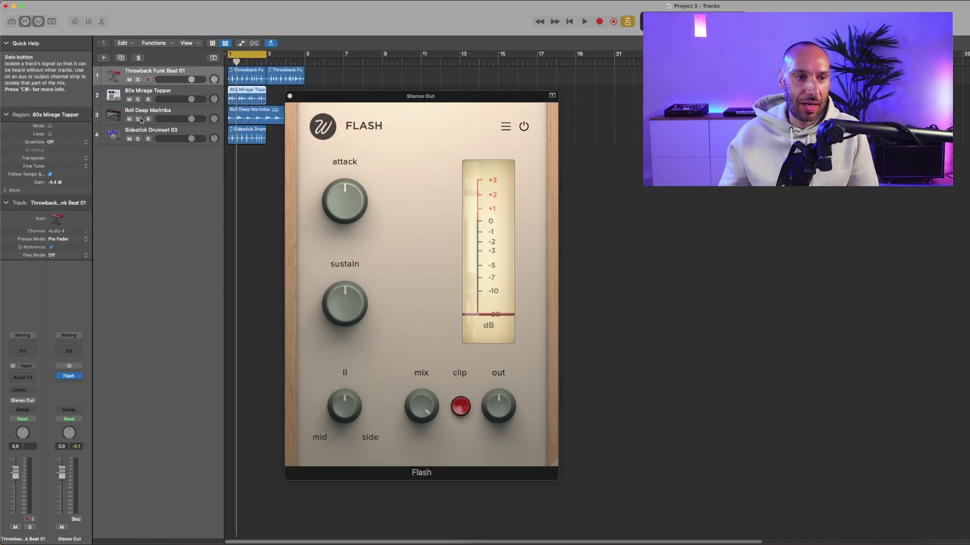
pyautogui.click(138, 120)
pyautogui.press('space')
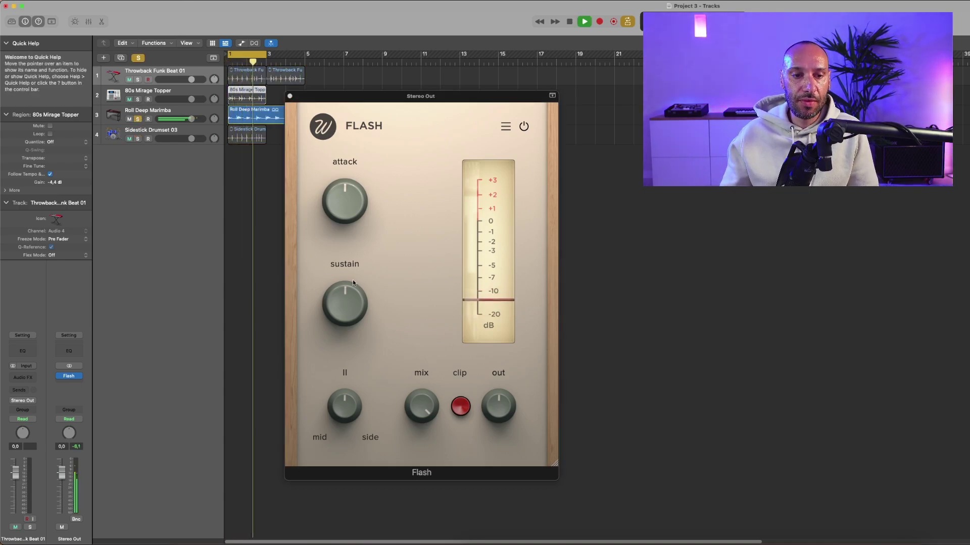
# Lower Flash's sustain to -100% while the marimba plays, and stop playback.
pyautogui.moveTo(352, 285)
pyautogui.moveTo(352, 287); pyautogui.dragTo(356, 346)
pyautogui.press('space')
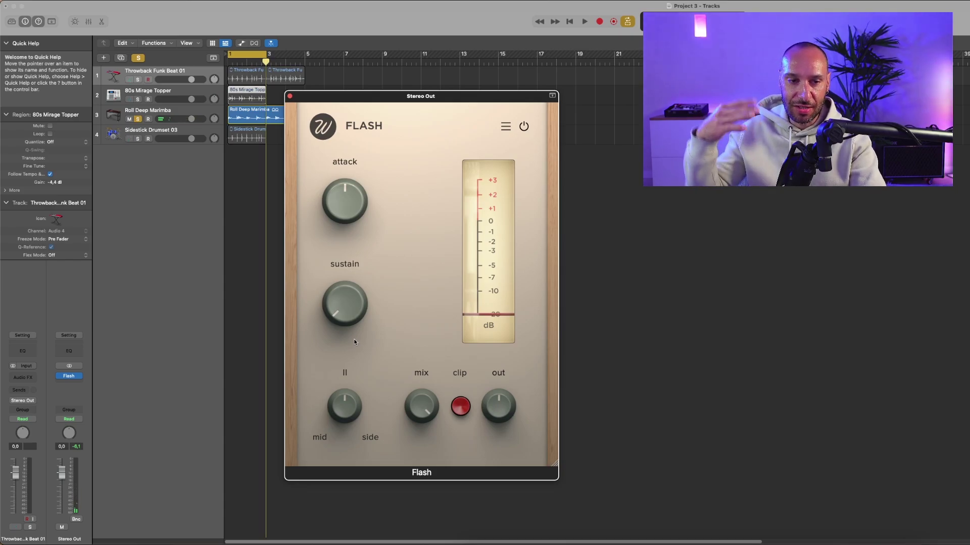
# Play the marimba with Flash's sustain raised to 100%, then stop playback and reset sustain to 0%.
pyautogui.press('space')
pyautogui.moveTo(352, 329); pyautogui.dragTo(351, 250)
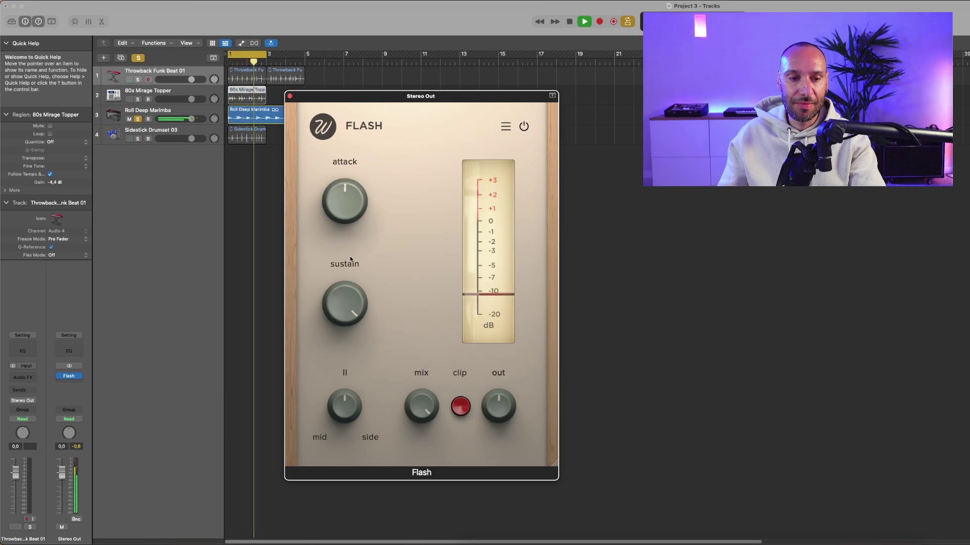
pyautogui.moveTo(341, 302)
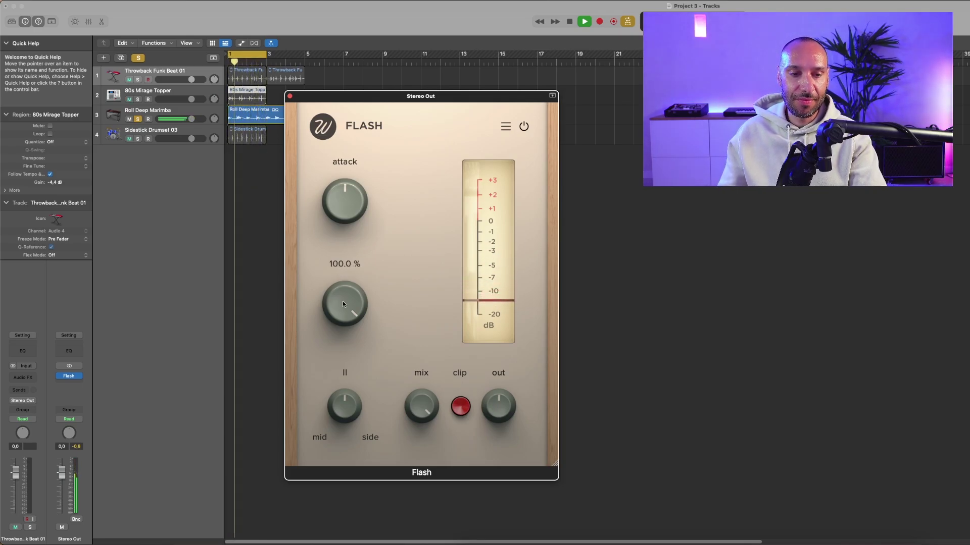
pyautogui.press('space')
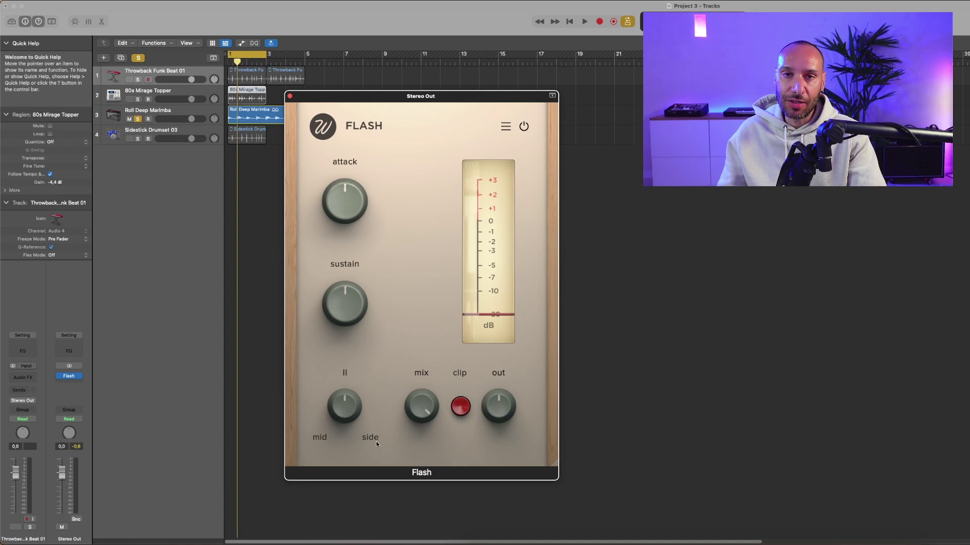
# Turn Flash's mid/side control fully to mid and return it to 50%.
pyautogui.moveTo(349, 396)
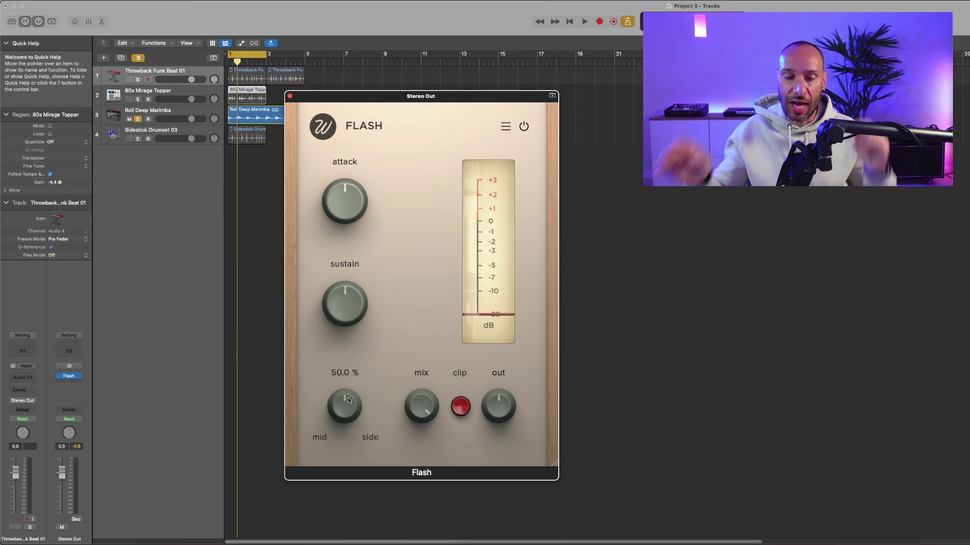
pyautogui.moveTo(346, 406); pyautogui.dragTo(346, 420)
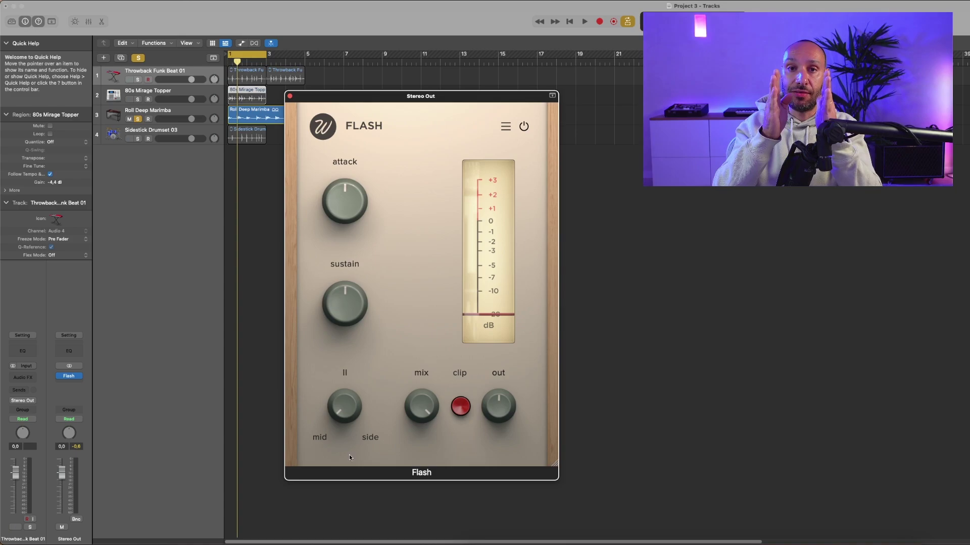
pyautogui.moveTo(340, 423); pyautogui.dragTo(338, 408)
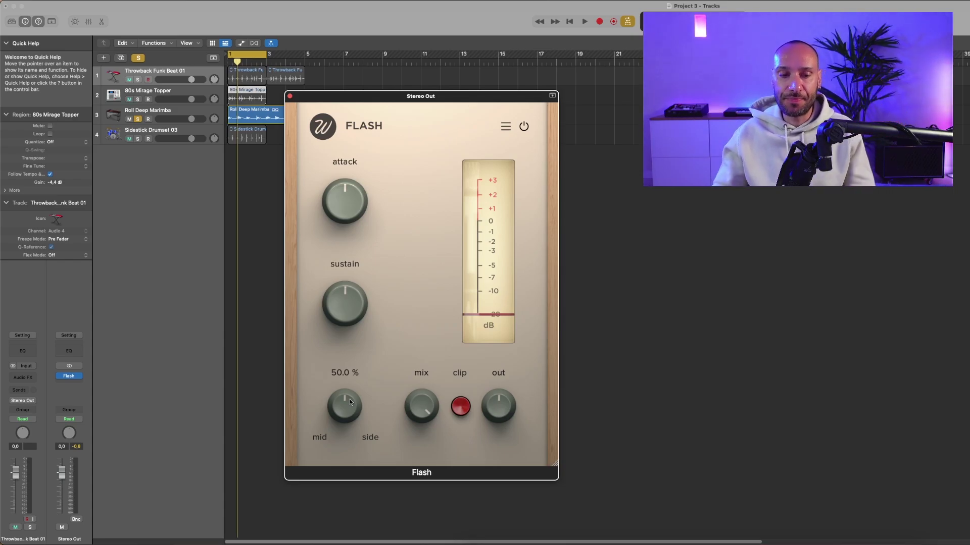
# Play the marimba and set Flash's mid/side control to 0% and sustain to -100%.
pyautogui.press('space')
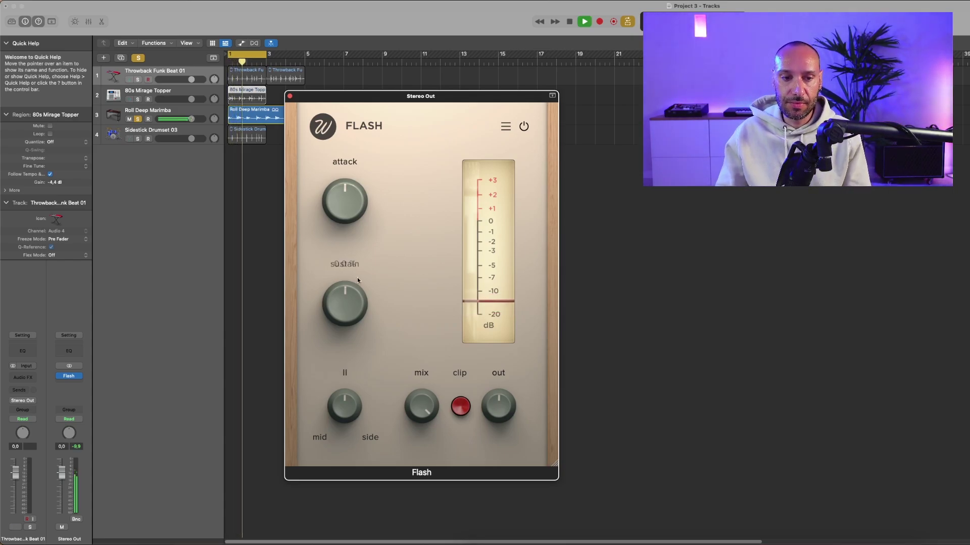
pyautogui.moveTo(345, 399); pyautogui.dragTo(348, 450)
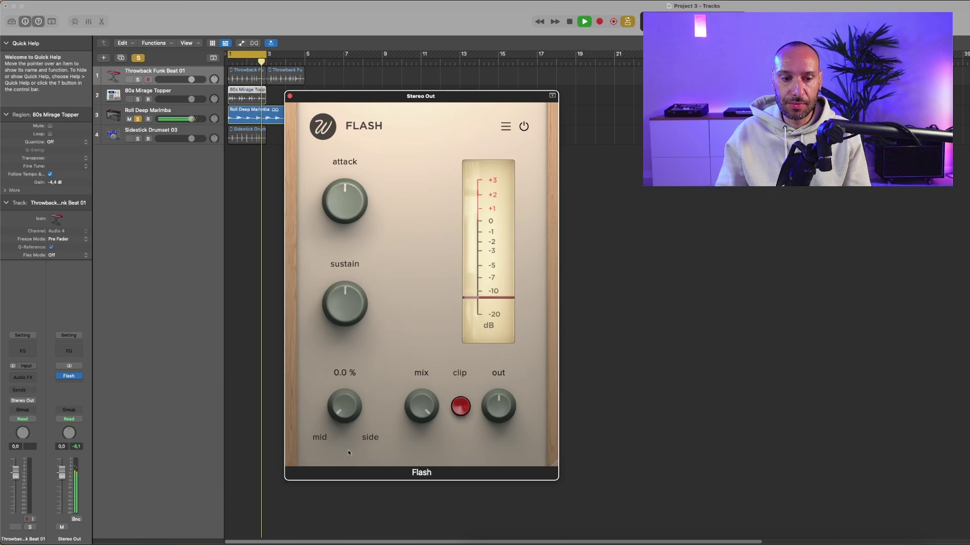
pyautogui.moveTo(344, 301); pyautogui.dragTo(351, 374)
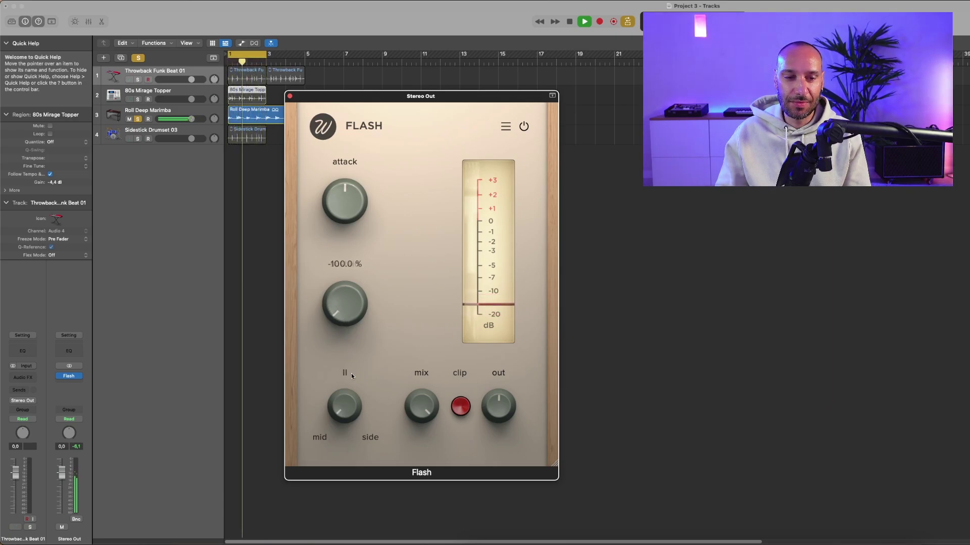
# Raise Flash's attack to 70% while listening to the marimba, and stop playback.
pyautogui.moveTo(356, 211); pyautogui.dragTo(361, 174)
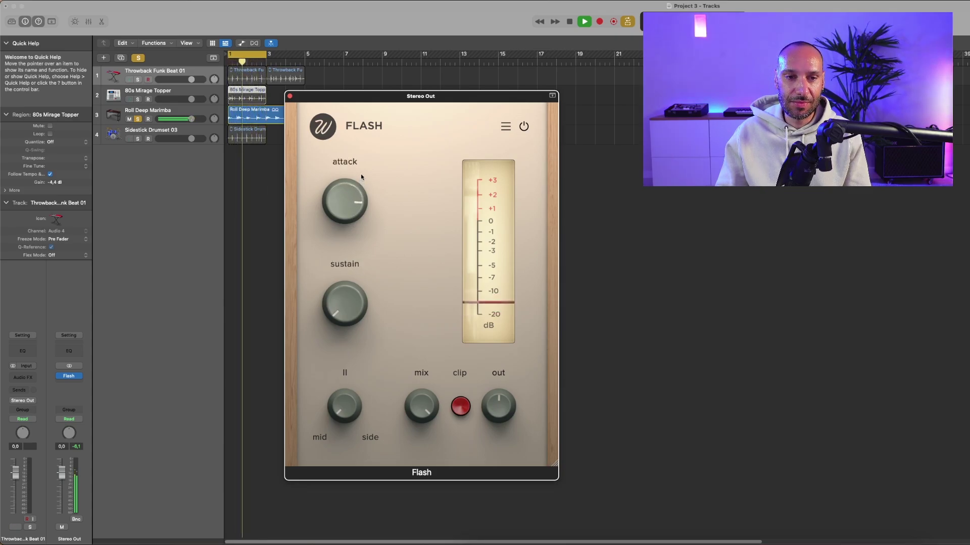
pyautogui.moveTo(348, 315)
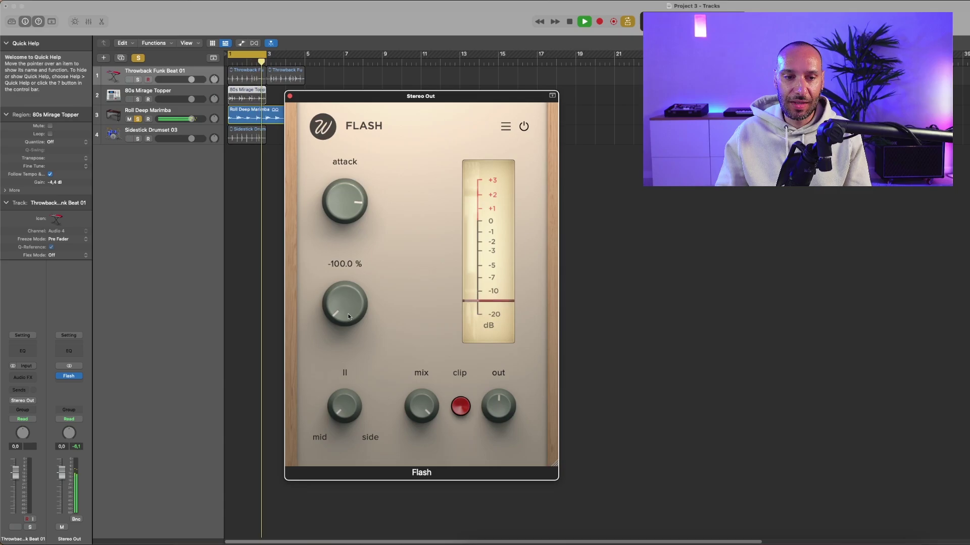
pyautogui.press('space')
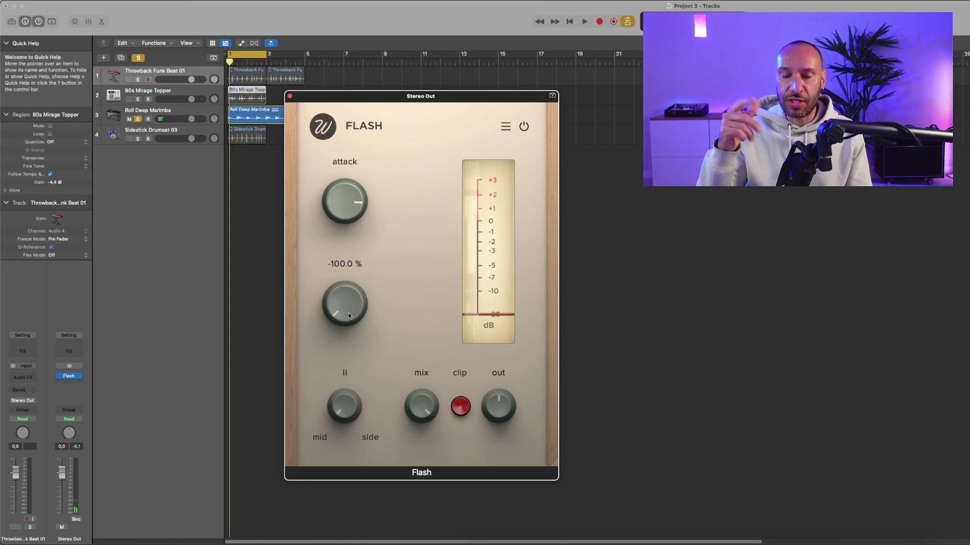
# Set Flash's sustain and mid/side controls to 100% and reset attack to 0%, with the marimba playing.
pyautogui.moveTo(346, 311); pyautogui.dragTo(354, 185)
pyautogui.moveTo(354, 185)
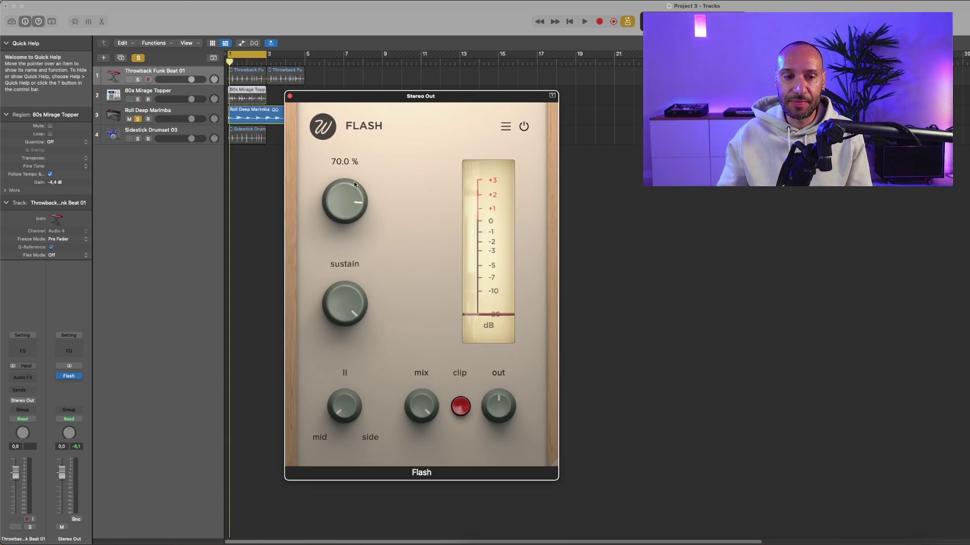
pyautogui.moveTo(347, 401); pyautogui.dragTo(354, 354)
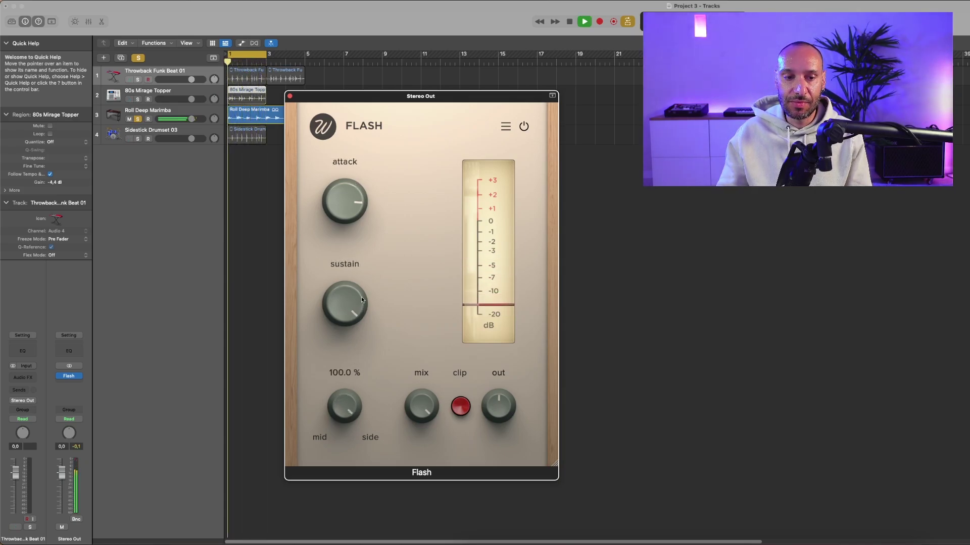
pyautogui.doubleClick(350, 203)
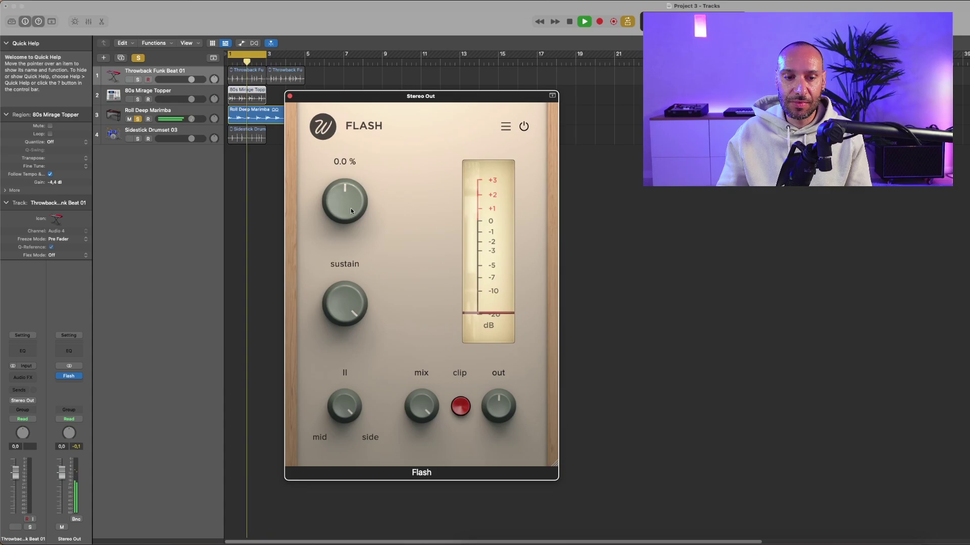
# Bypass and re-enable Flash to compare the side processing on the marimba, ending with playback stopped.
pyautogui.click(524, 127)
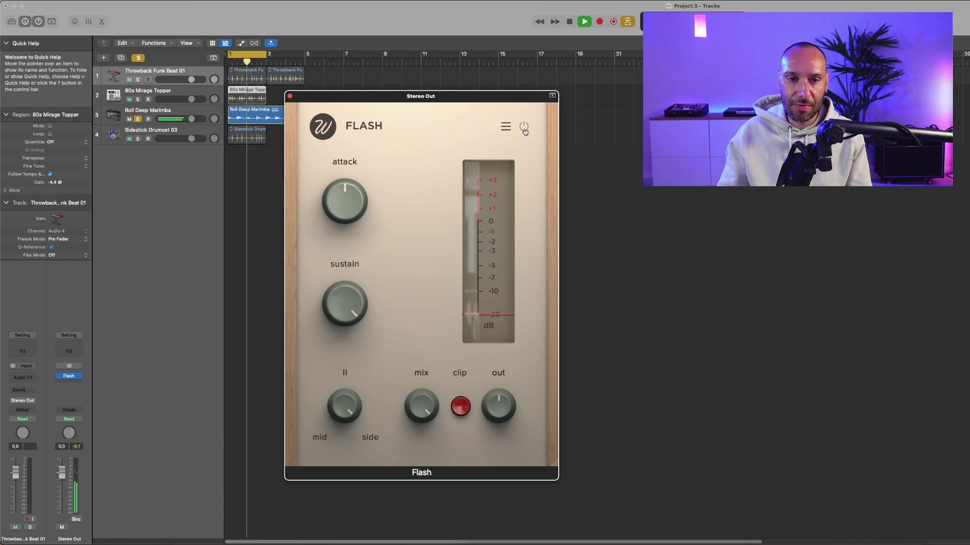
pyautogui.click(525, 130)
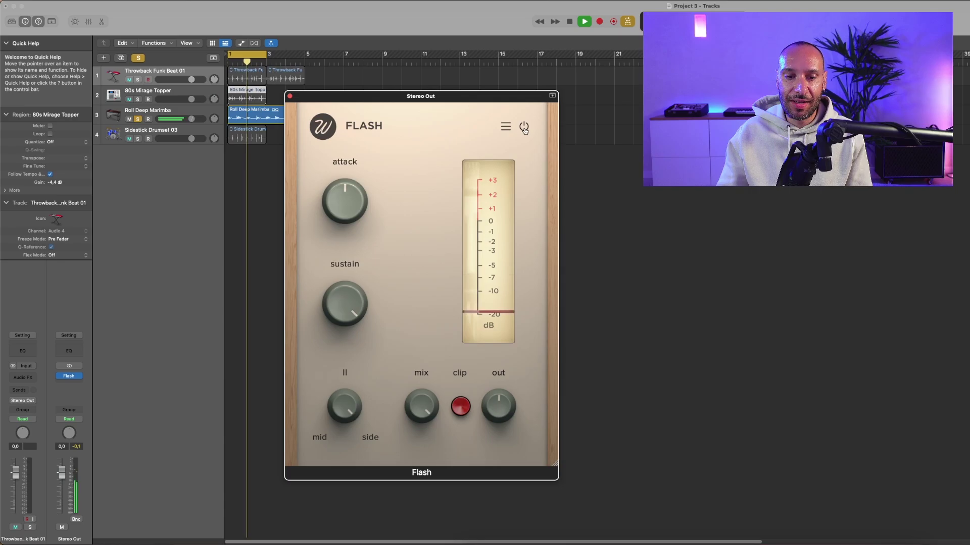
pyautogui.press('space')
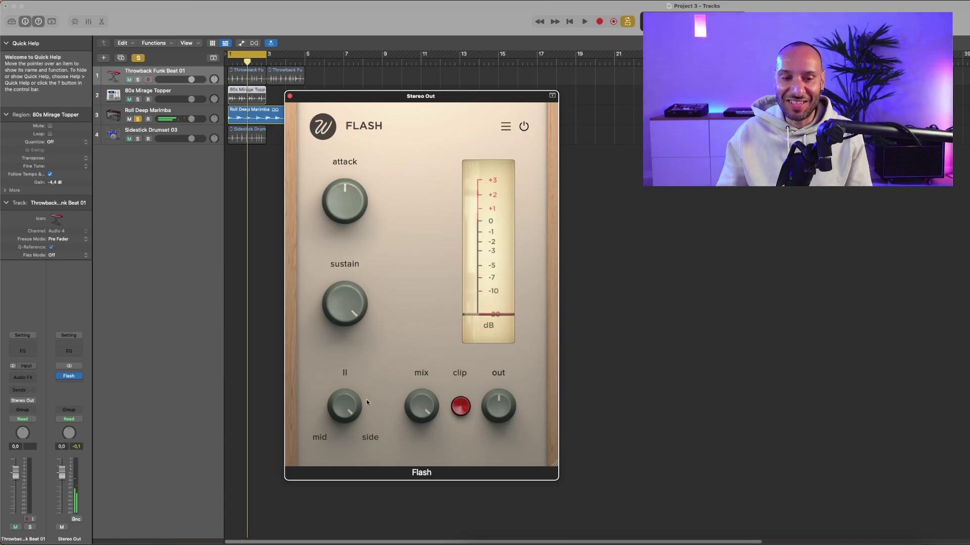
# Solo the 80s Mirage Topper track instead of the marimba and reset Flash's sustain to 0% while listening to it.
pyautogui.click(137, 118)
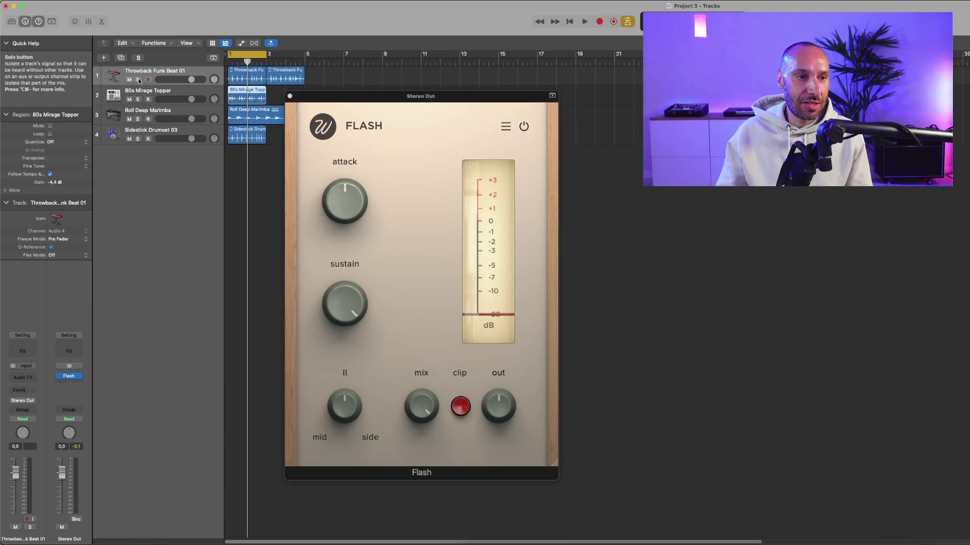
pyautogui.hotkey('ctrl', 's')
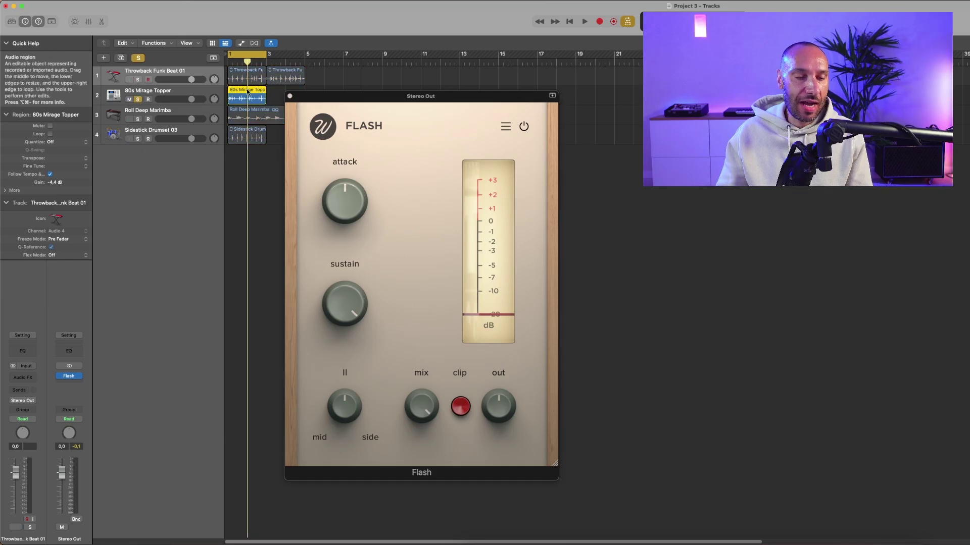
pyautogui.press('space')
pyautogui.click(357, 302)
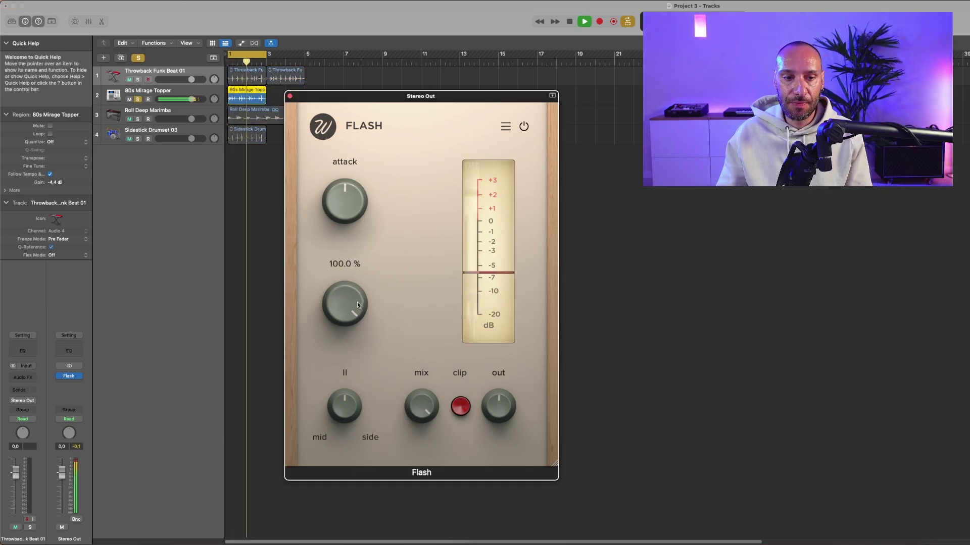
pyautogui.doubleClick(357, 303)
pyautogui.press('space')
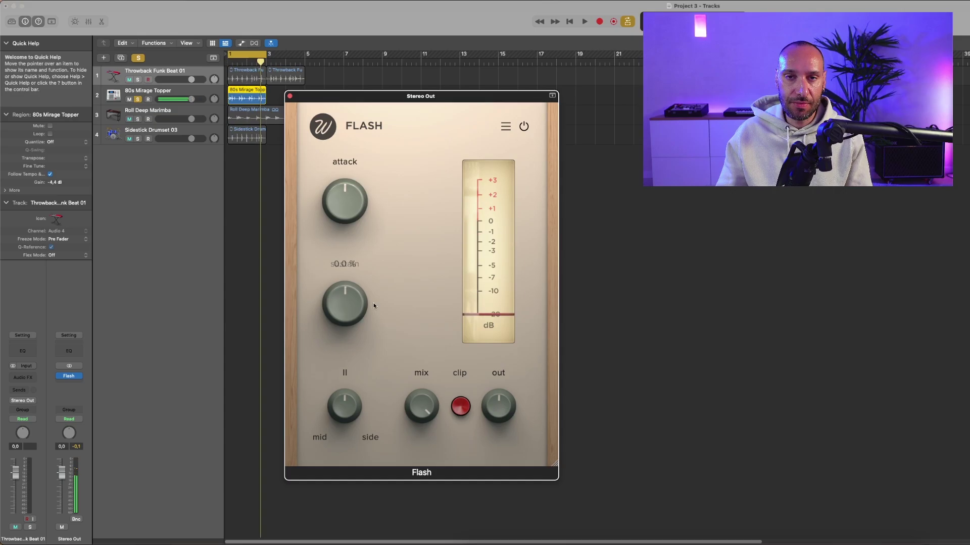
# Play the 80s Mirage Topper loop and set Flash's attack to 99.8% and sustain to its minimum.
pyautogui.press('space')
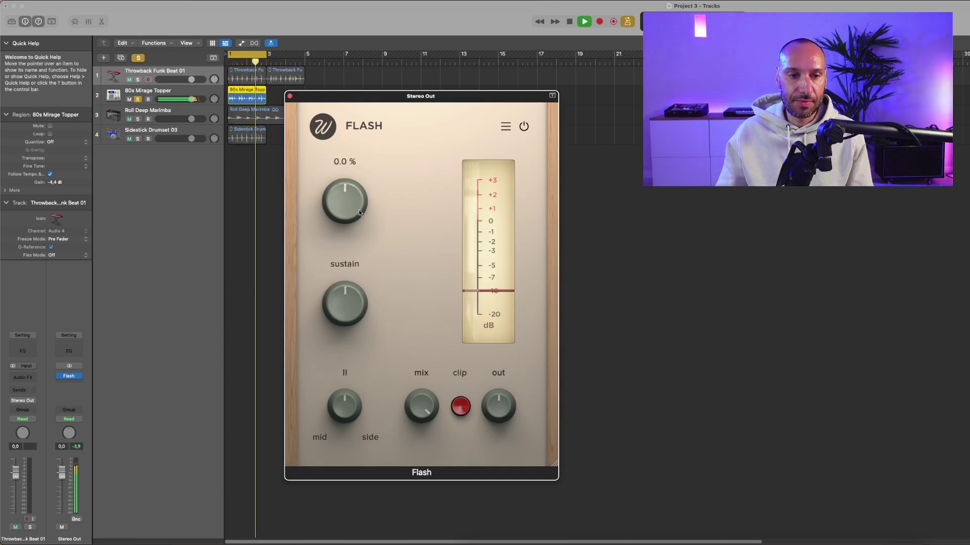
pyautogui.moveTo(358, 210); pyautogui.dragTo(360, 155)
pyautogui.moveTo(348, 283); pyautogui.dragTo(363, 350)
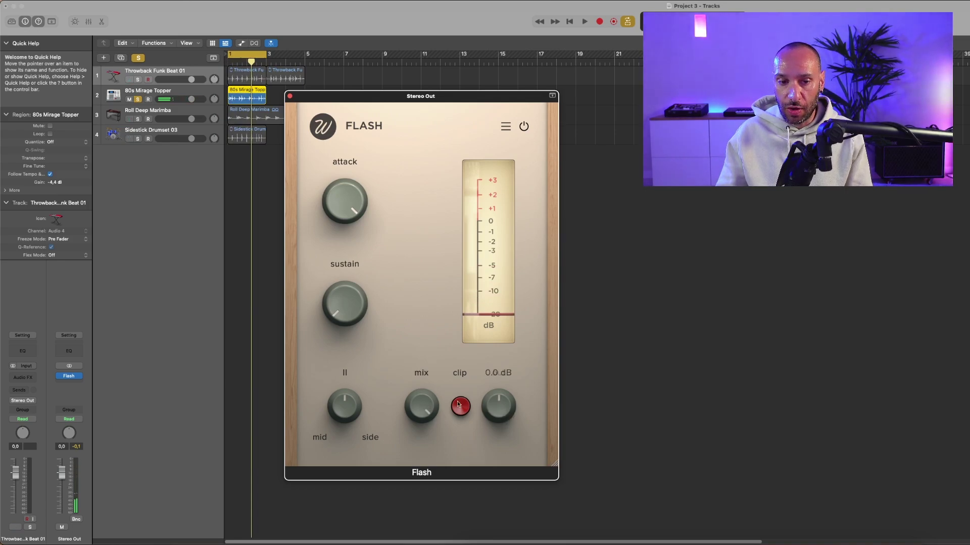
# Lower Flash's mix to 45.7% with the topper loop playing, and bypass and re-enable the plugin to compare.
pyautogui.press('space')
pyautogui.moveTo(420, 398); pyautogui.dragTo(431, 450)
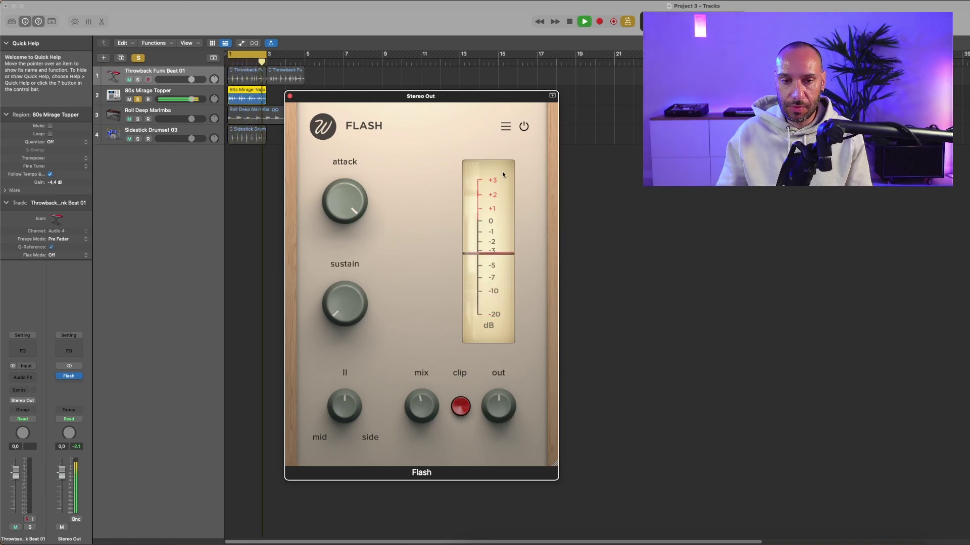
pyautogui.click(523, 128)
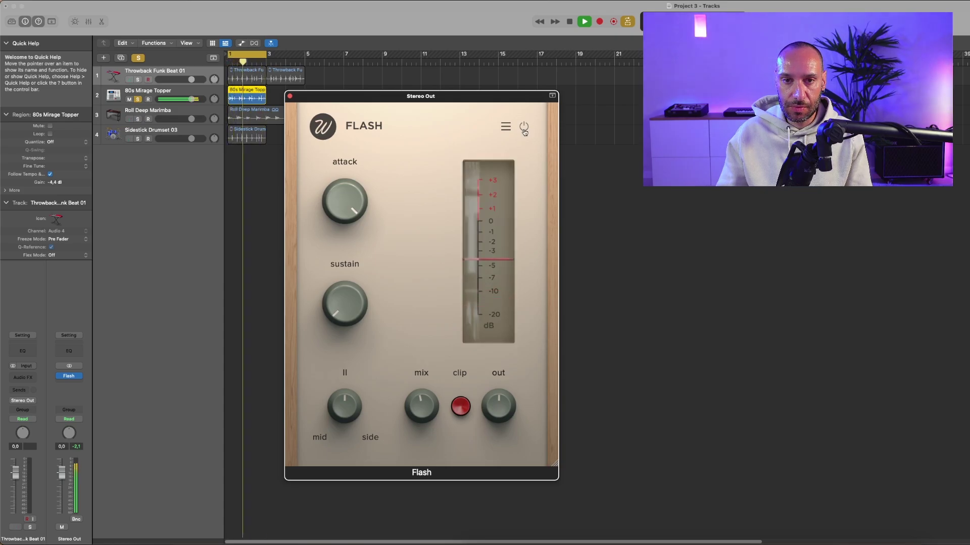
pyautogui.click(523, 128)
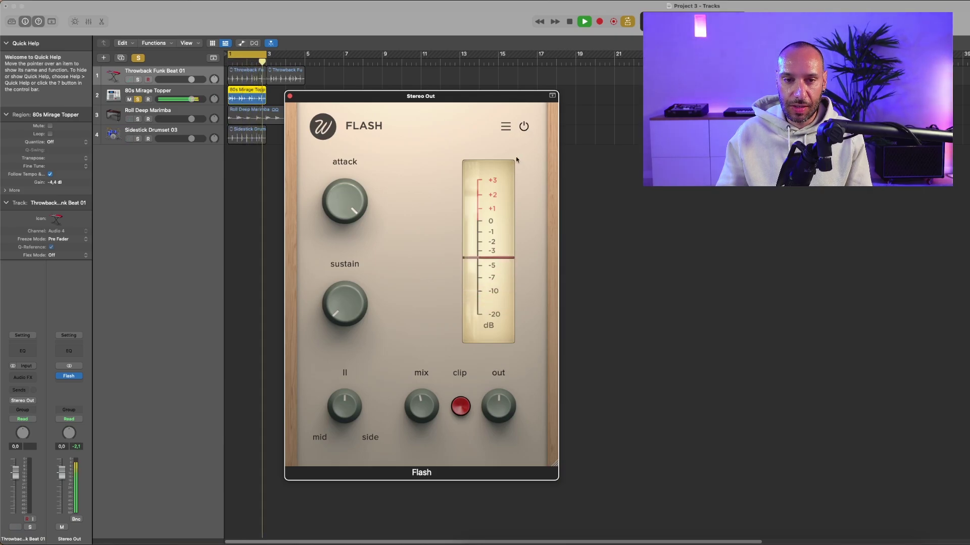
pyautogui.press('space')
pyautogui.moveTo(428, 406)
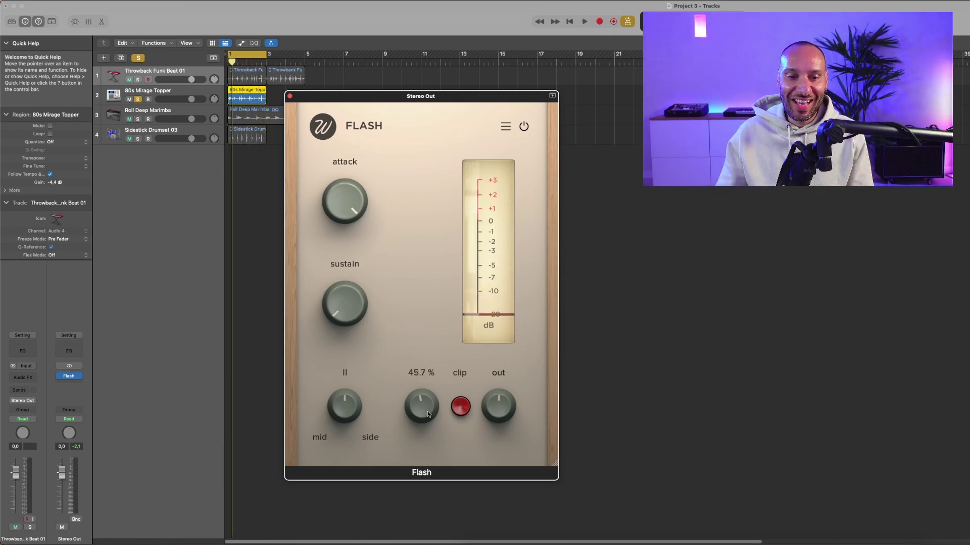
# Reset Flash's attack and sustain to 0% and mix to full, and switch the solo to Throwback Funk Beat 01.
pyautogui.doubleClick(335, 208)
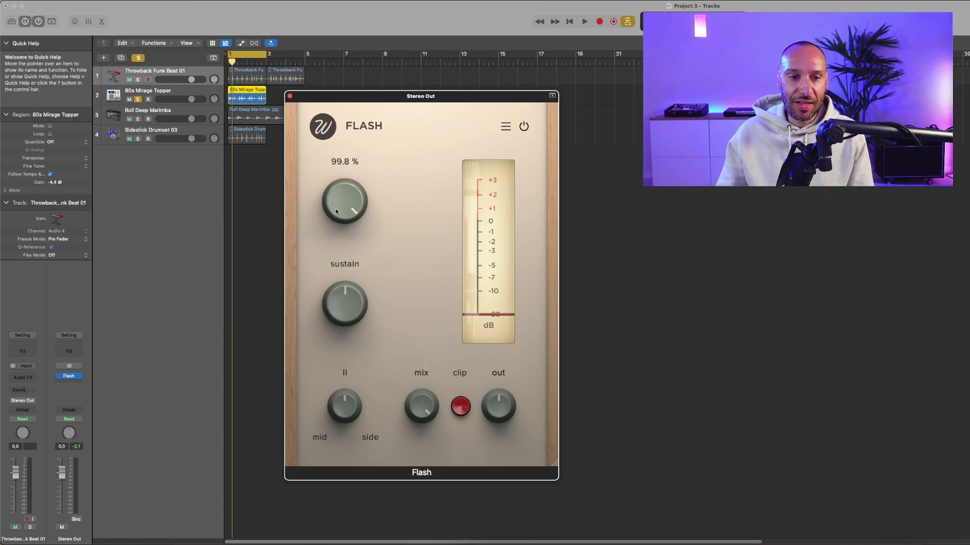
pyautogui.click(138, 100)
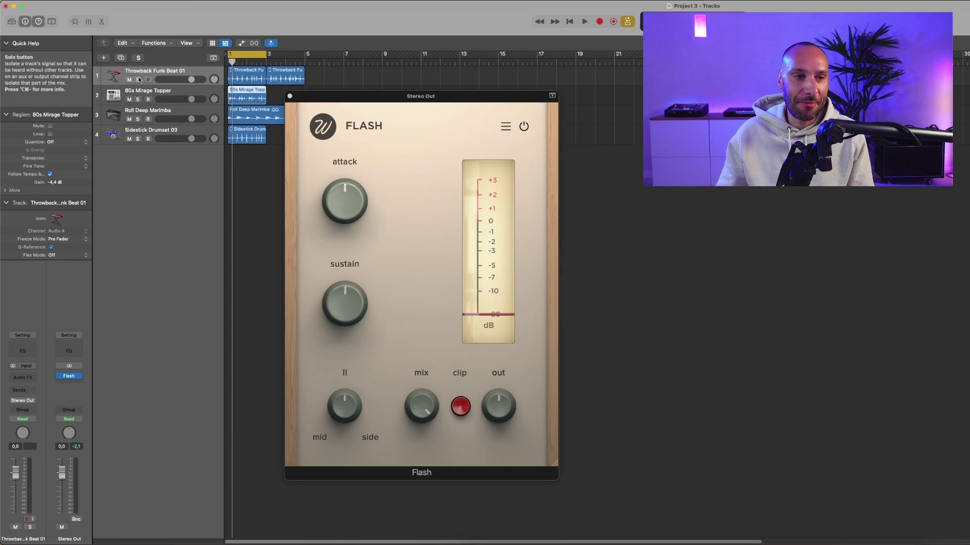
pyautogui.click(138, 80)
# Loop both Throwback Funk Beat 01 regions during playback, and set Flash's attack to 81.9% and sustain to its minimum.
pyautogui.press('space')
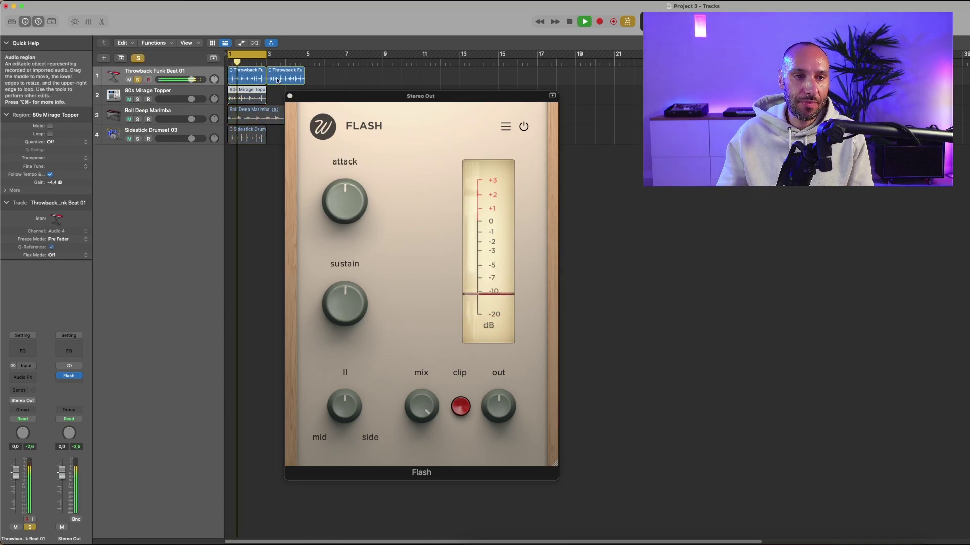
pyautogui.click(241, 77)
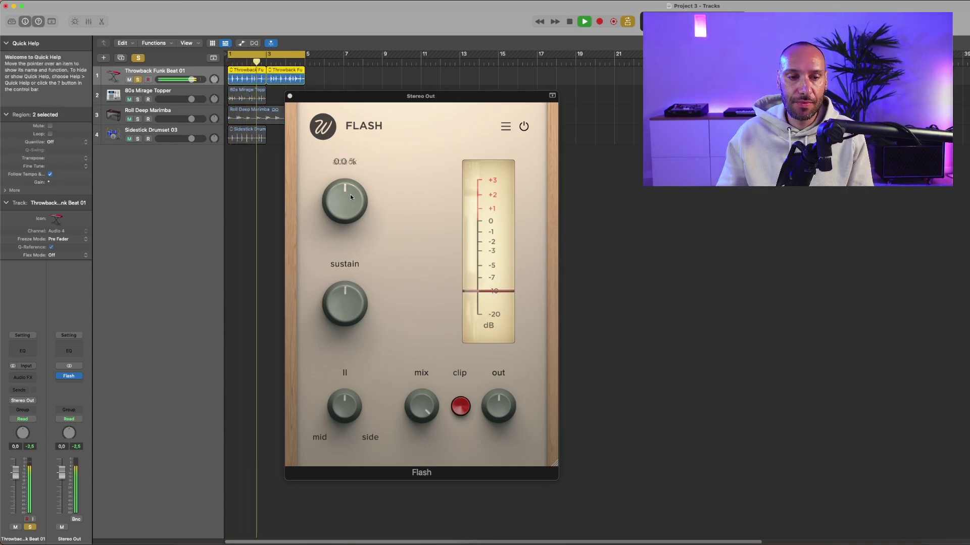
pyautogui.moveTo(351, 199)
pyautogui.moveTo(350, 199); pyautogui.dragTo(356, 163)
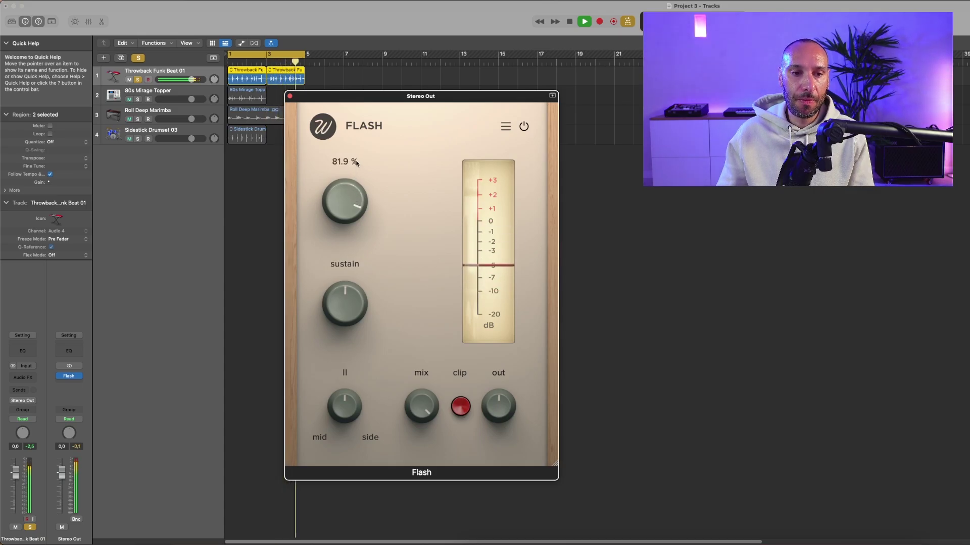
pyautogui.moveTo(347, 290); pyautogui.dragTo(344, 341)
# Reset Flash's attack and sustain to 0%, and stop playback with the funk beat unsoloed and the cycle set to the Sidestick Drumset 03 region.
pyautogui.doubleClick(344, 195)
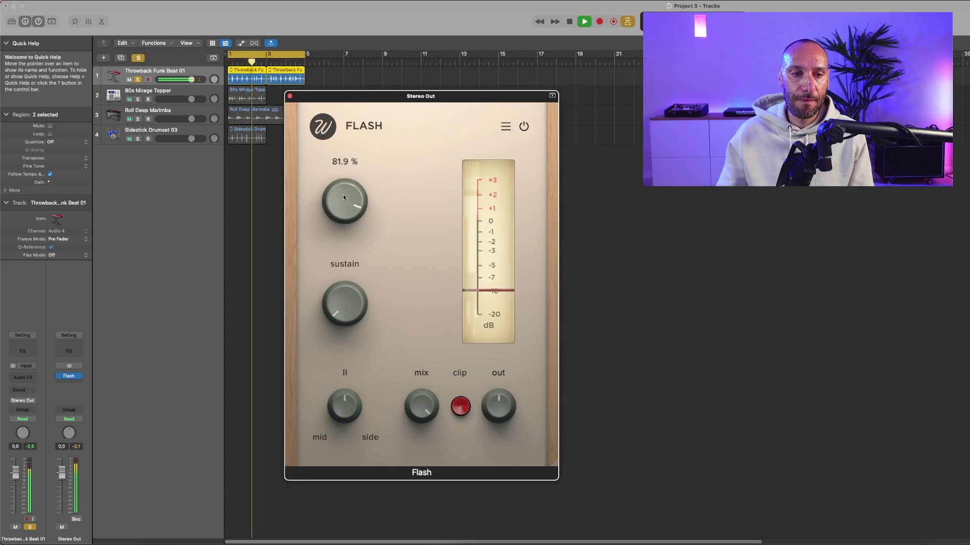
pyautogui.doubleClick(342, 299)
pyautogui.press('space')
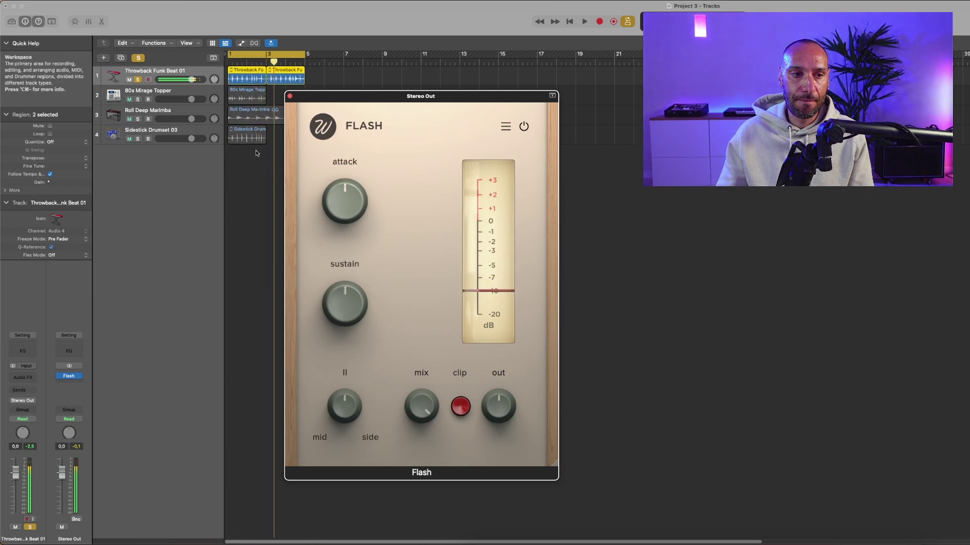
pyautogui.click(256, 150)
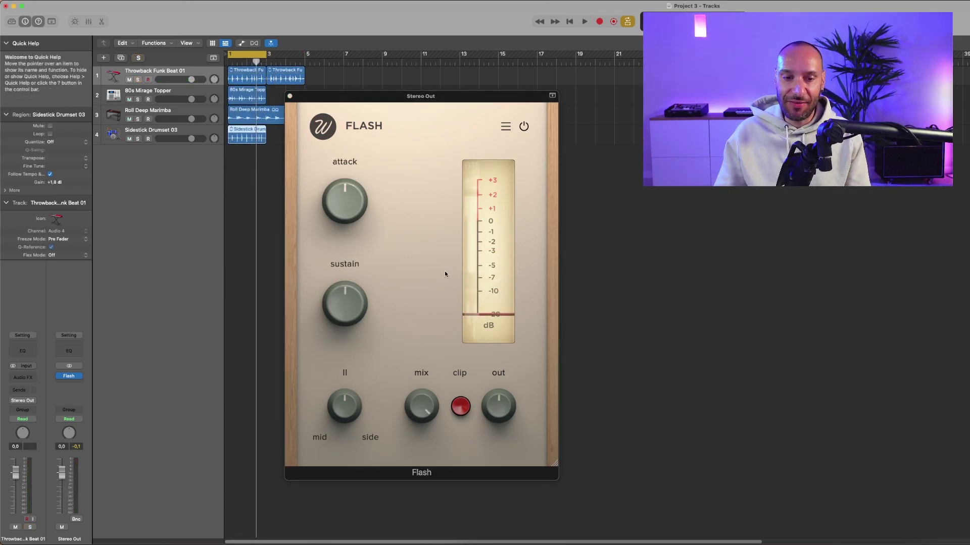
# Restore the Flash window to its default size and enlarge it again to a medium size.
pyautogui.click(511, 128)
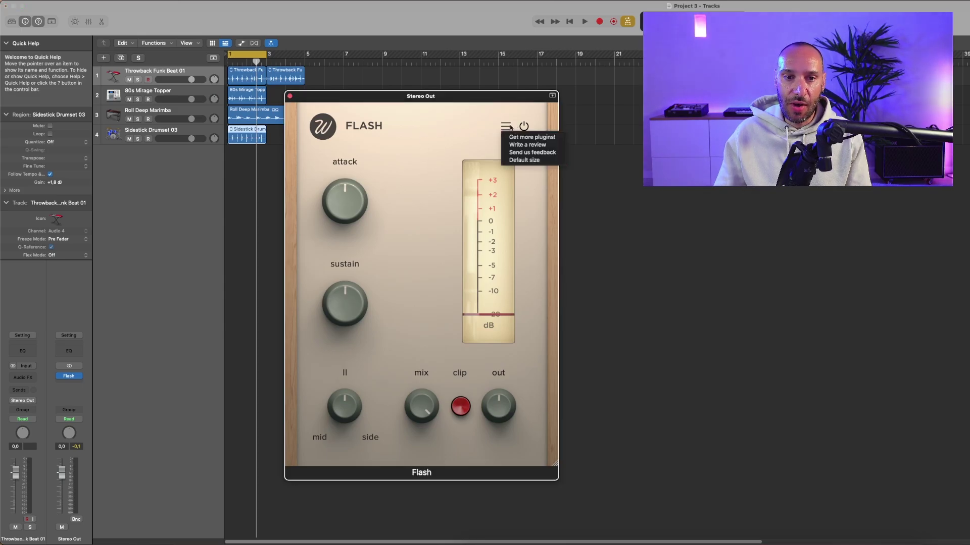
pyautogui.click(519, 160)
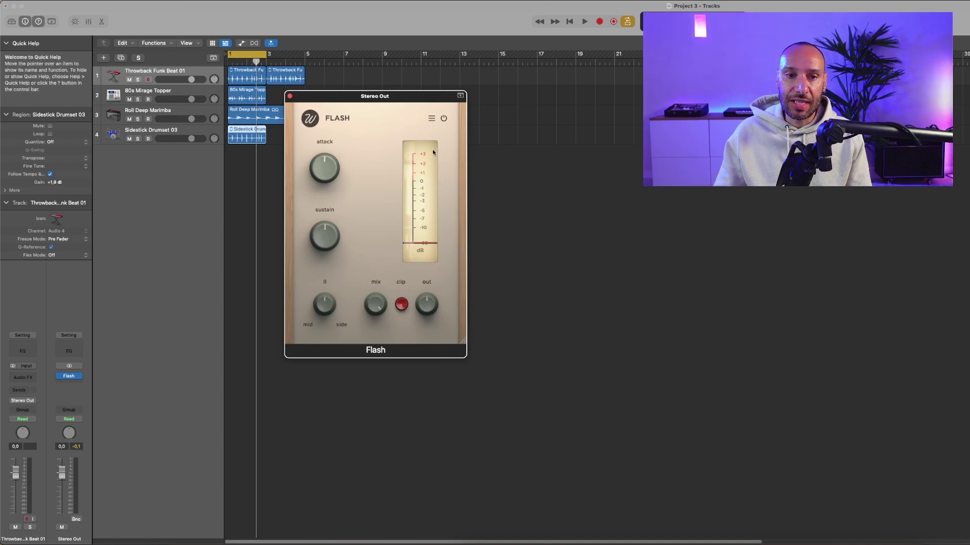
pyautogui.moveTo(462, 341); pyautogui.dragTo(530, 443)
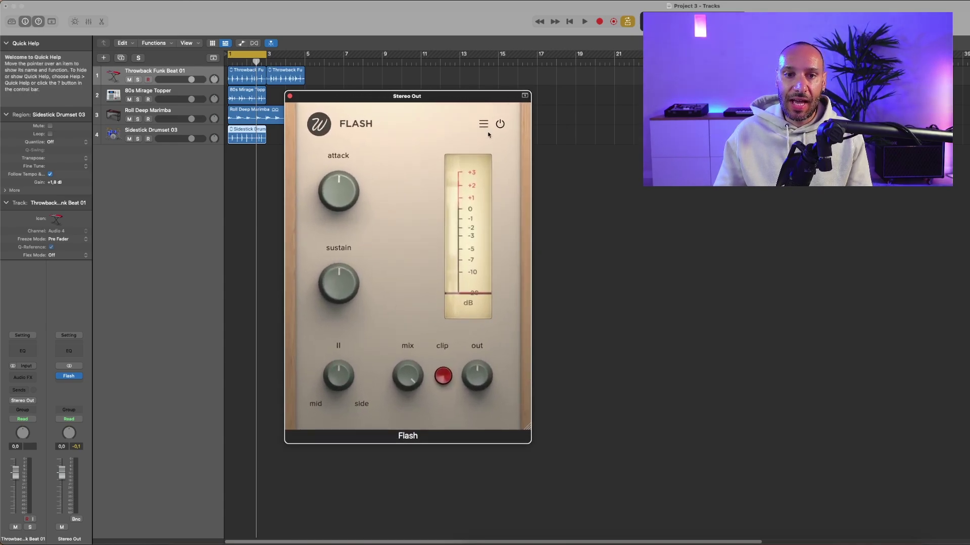
# Examine Flash's feedback and review options, and open the plugin's version and credits information.
pyautogui.click(484, 124)
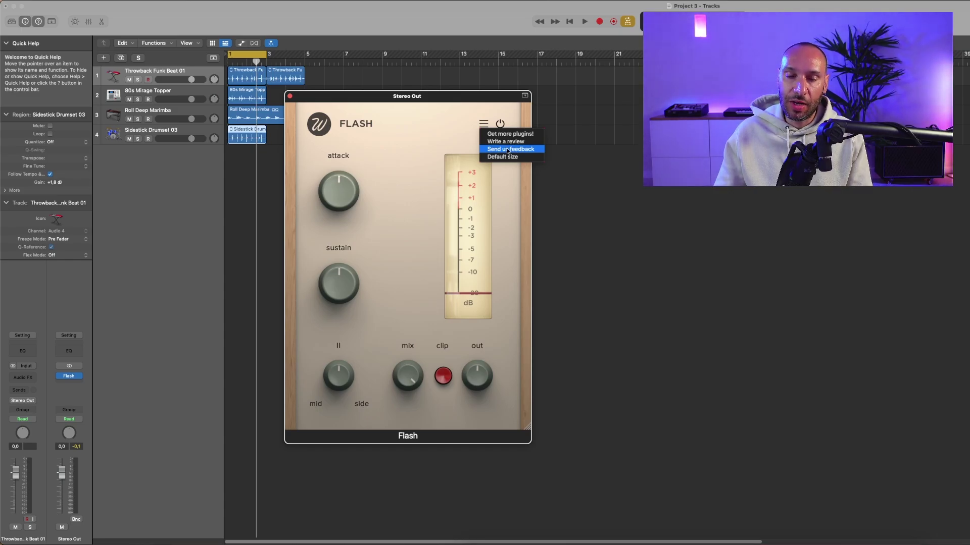
pyautogui.click(446, 142)
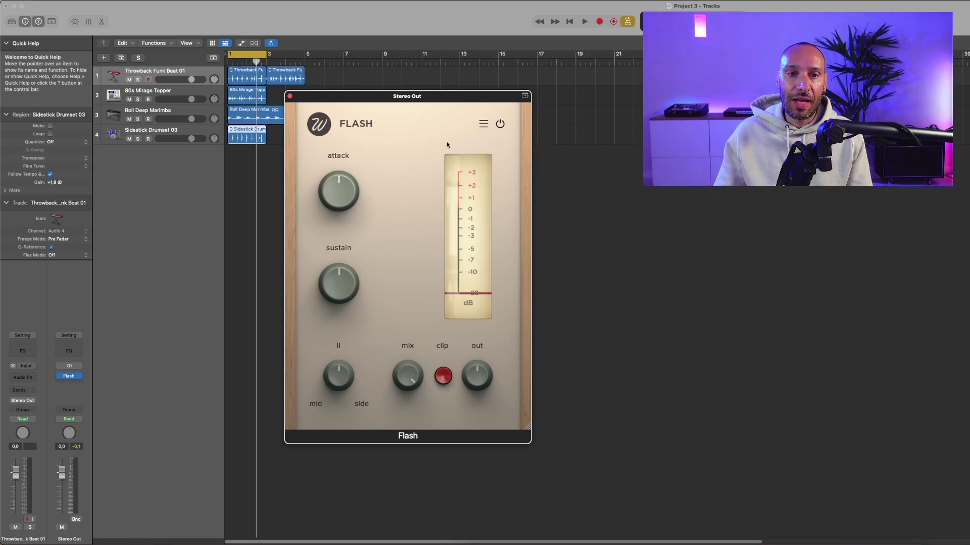
pyautogui.click(369, 132)
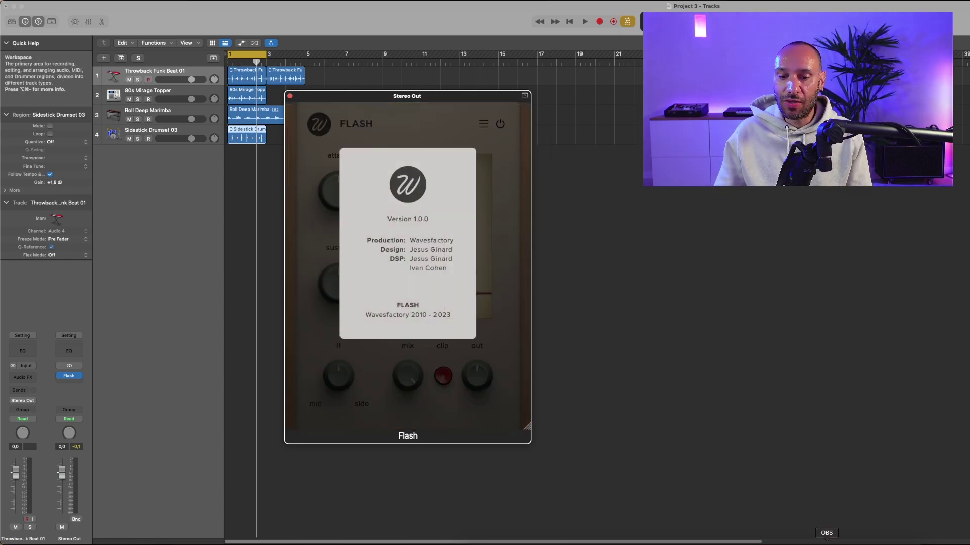